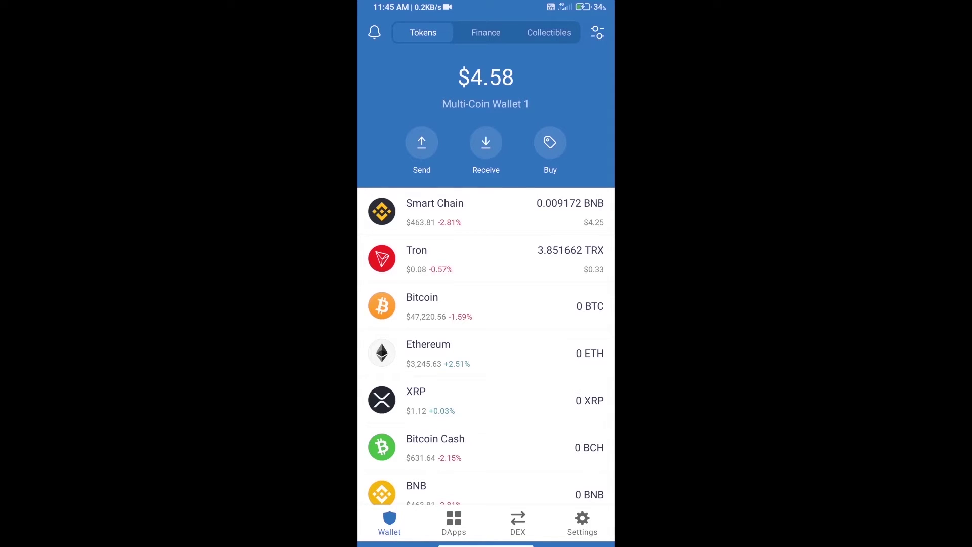
# Step: Preview a $50 Smart Chain BNB purchase with a MoonPay quote, then back out to Tokens
pyautogui.click(550, 144)
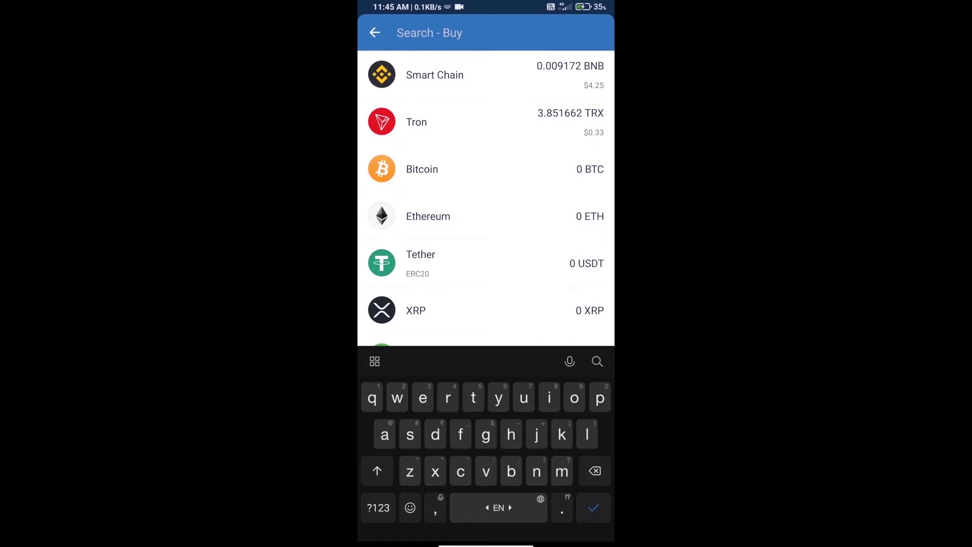
pyautogui.write('bnb')
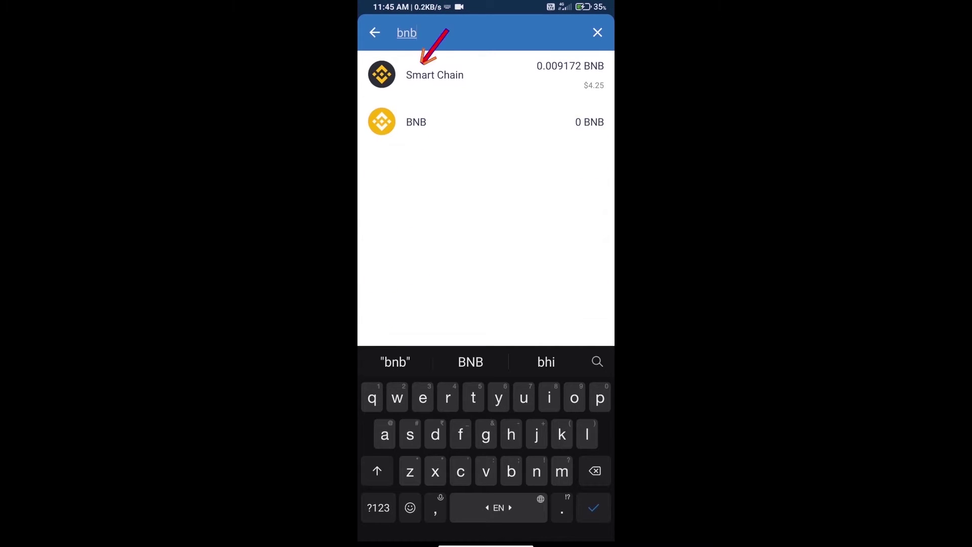
pyautogui.click(435, 75)
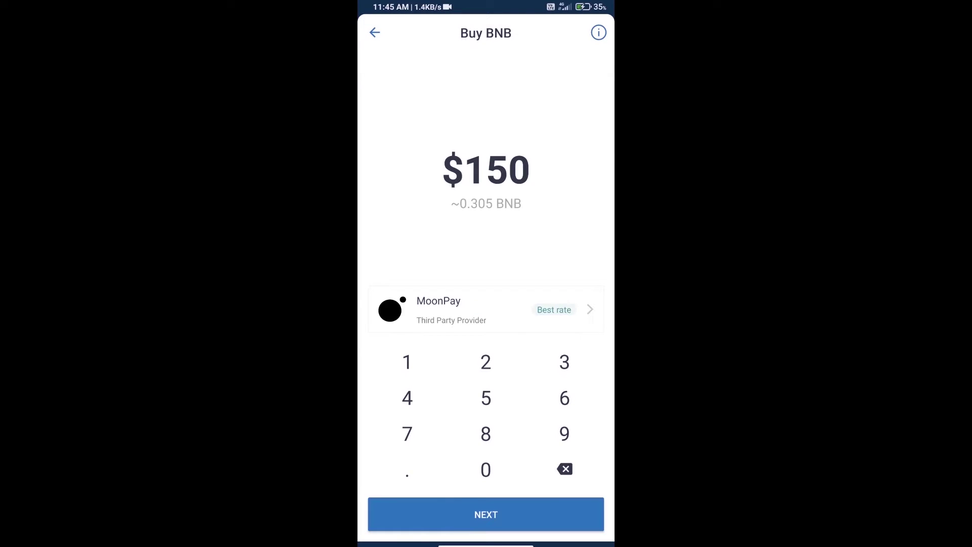
pyautogui.press('BackSpace')
pyautogui.press('BackSpace')
pyautogui.press('BackSpace')
pyautogui.write('50')
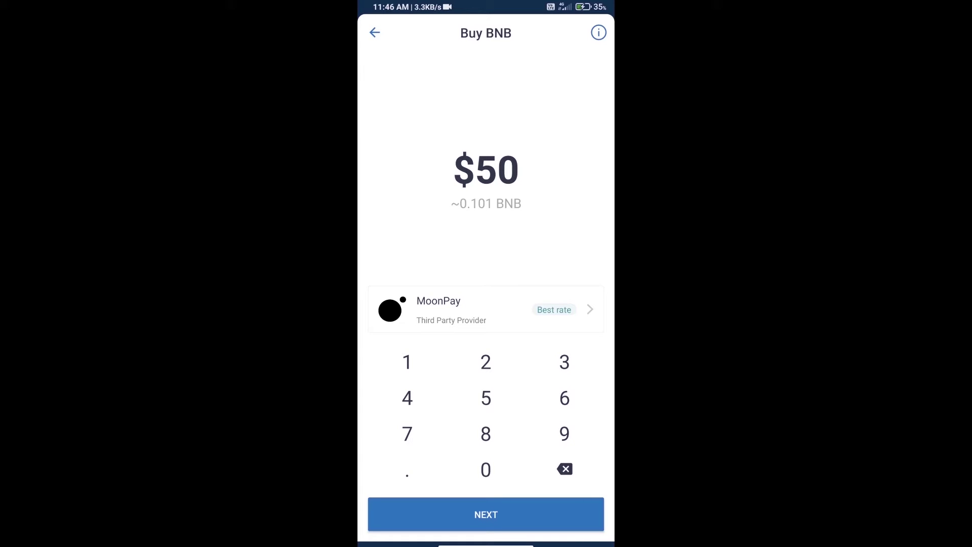
pyautogui.press('Escape')
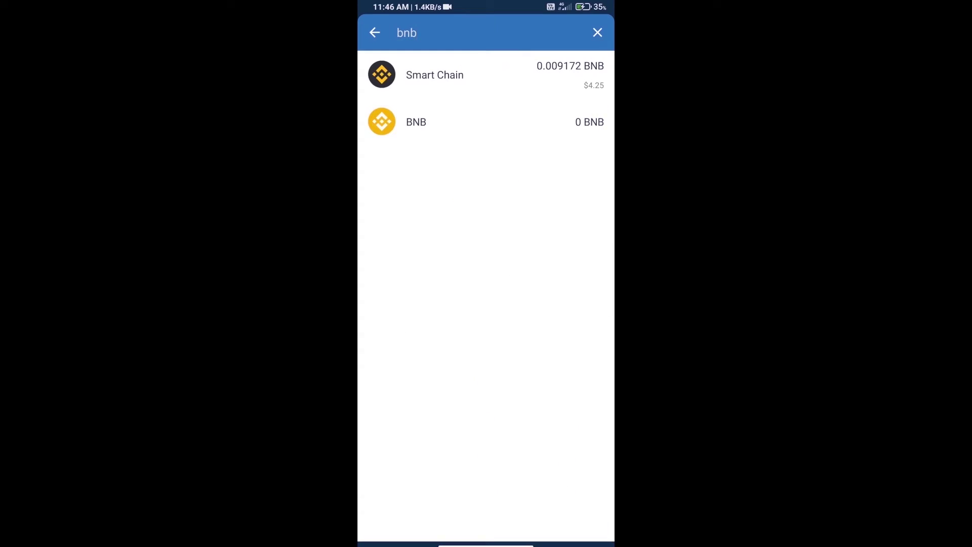
pyautogui.press('Escape')
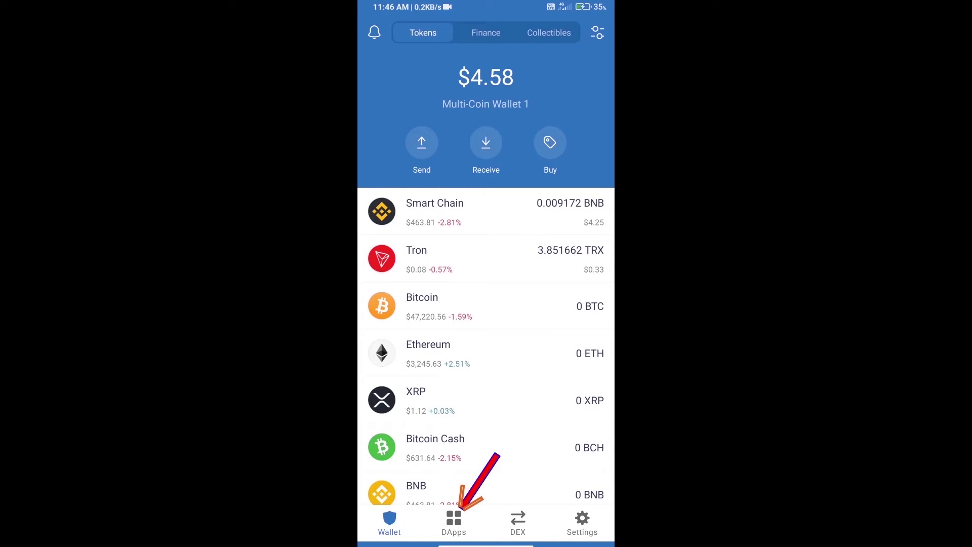
# Step: Open PancakeSwap from DApps history and connect it with the Trust Wallet account
pyautogui.click(453, 523)
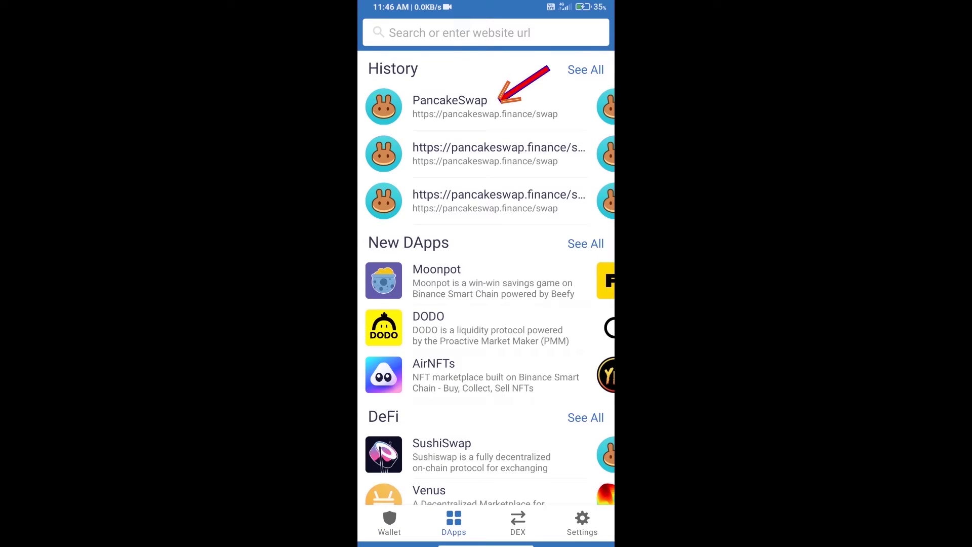
pyautogui.click(456, 106)
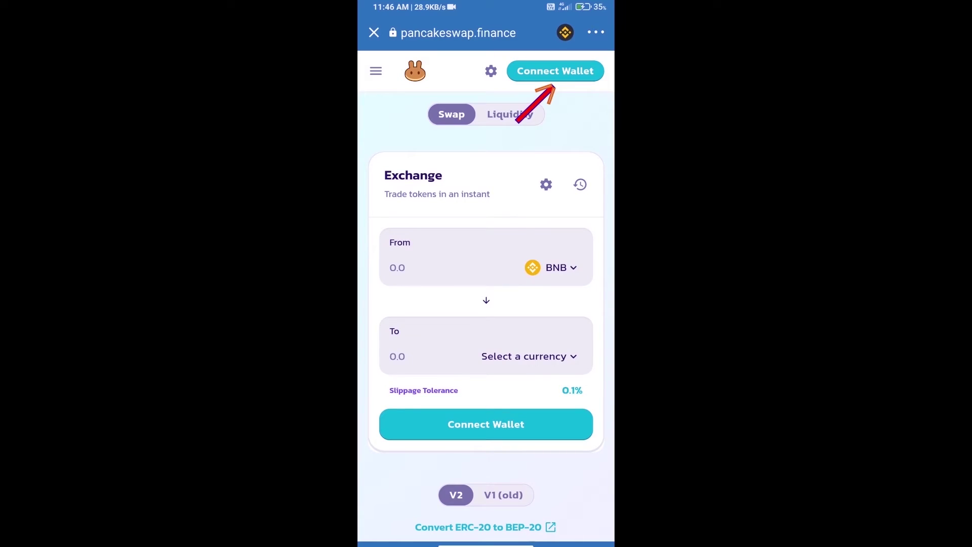
pyautogui.click(556, 70)
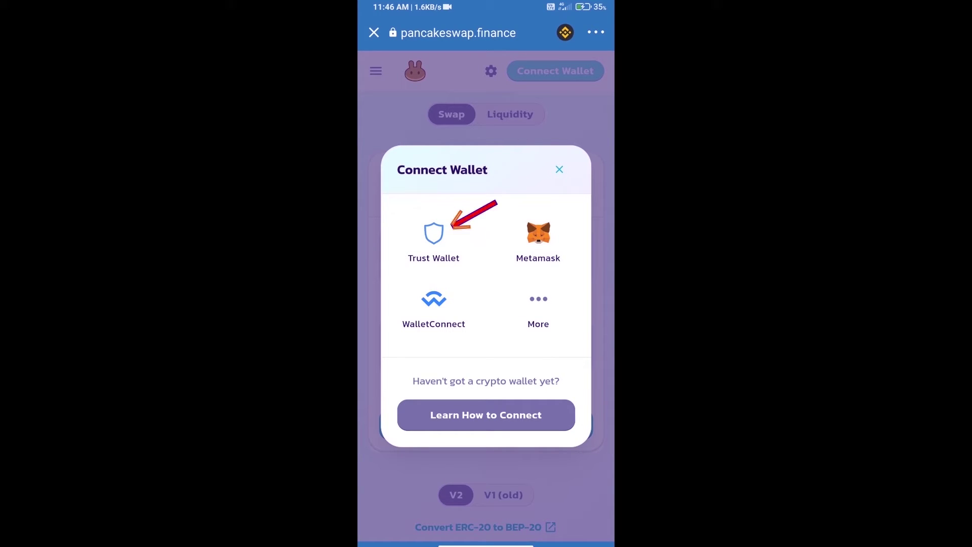
pyautogui.click(434, 233)
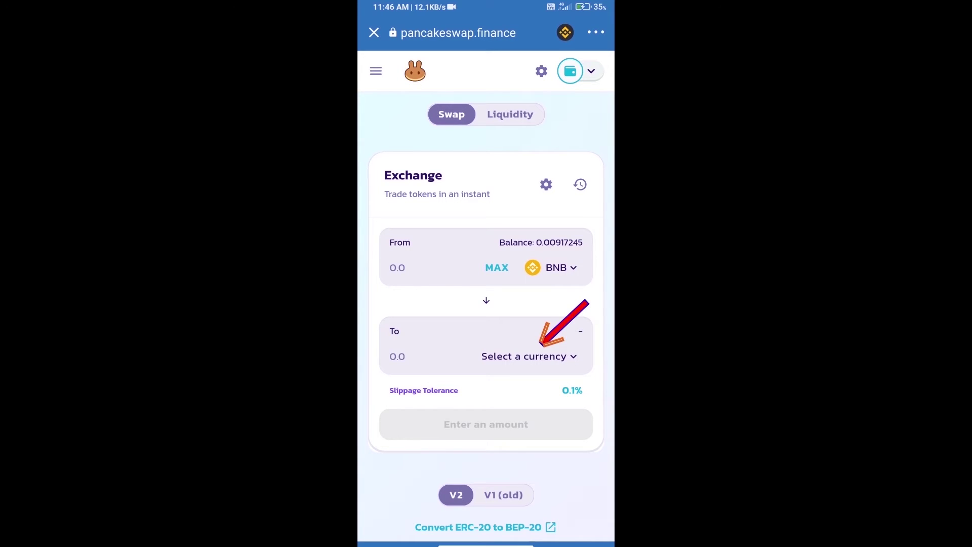
# Step: Open the receive-token selector after copying the GEC BEP20 contract from CoinMarketCap in Chrome
pyautogui.click(528, 356)
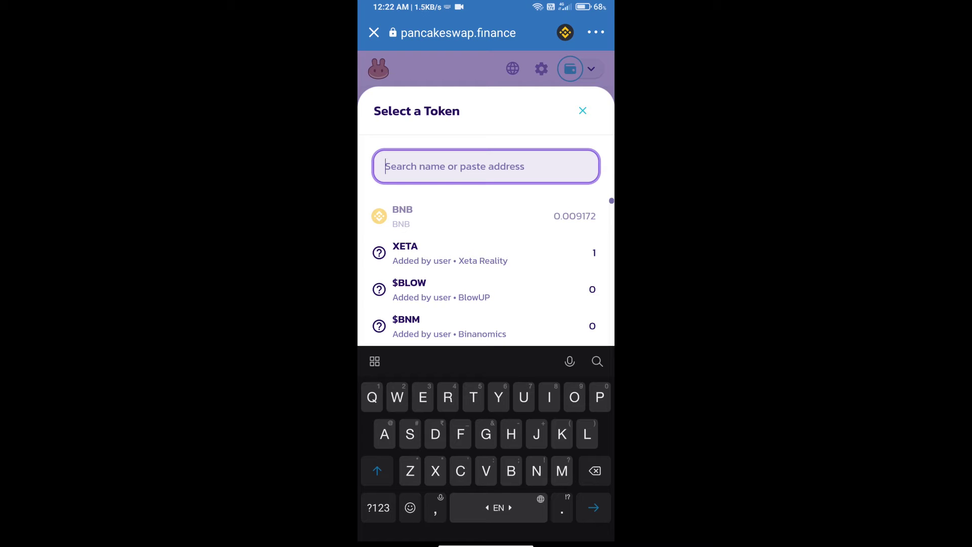
pyautogui.moveTo(487, 544); pyautogui.dragTo(487, 380)
pyautogui.click(542, 326)
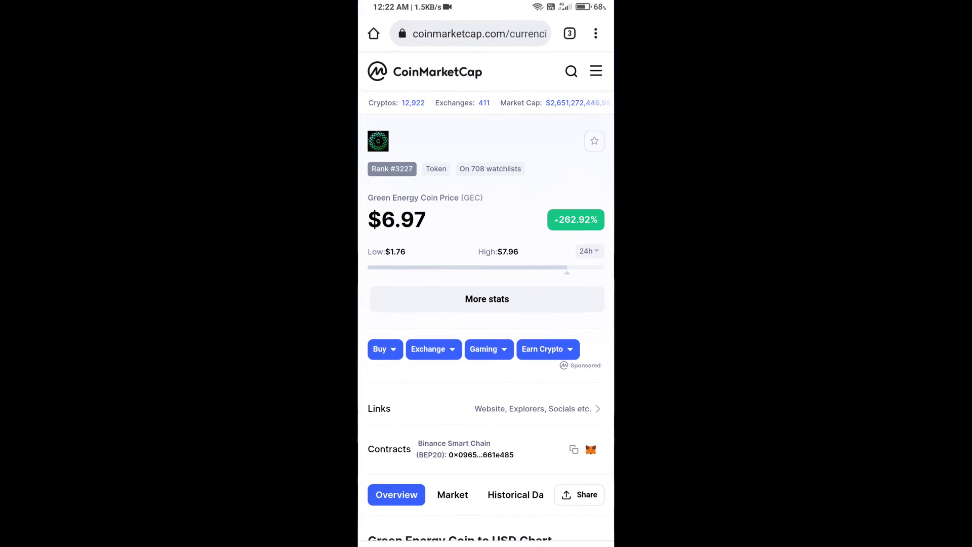
pyautogui.click(575, 450)
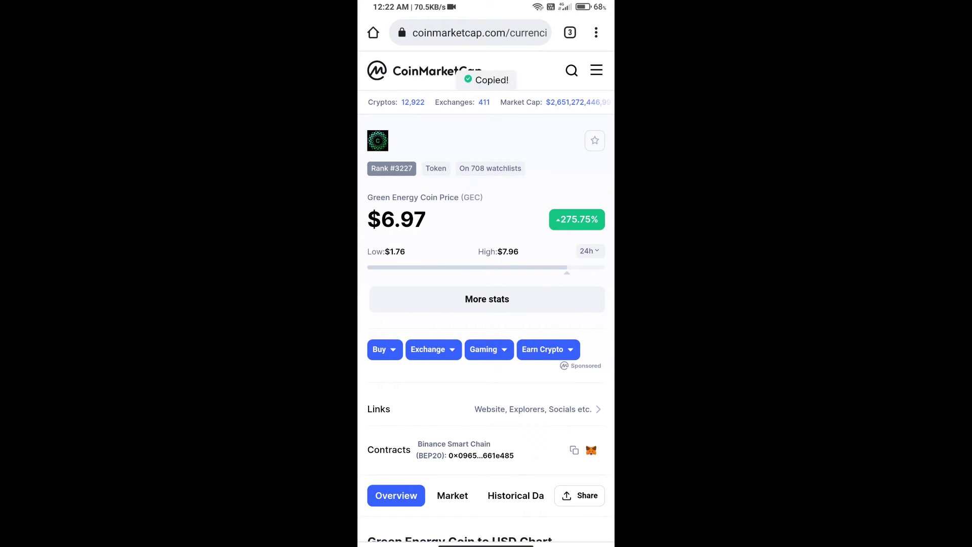
pyautogui.moveTo(486, 544); pyautogui.dragTo(486, 380)
pyautogui.click(547, 327)
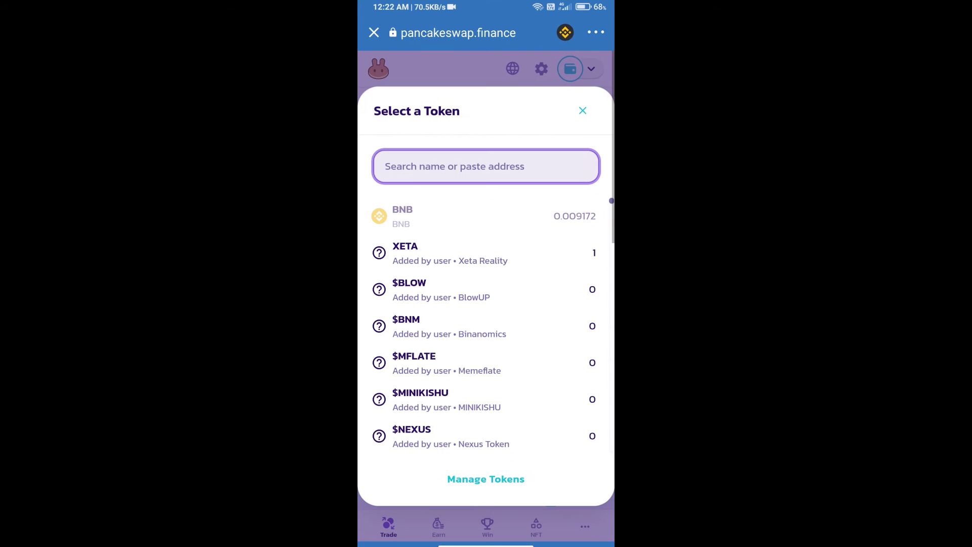
# Step: Paste the GEC contract into token search and import Green Energy Coin, accepting the risk warning
pyautogui.click(385, 166)
pyautogui.click(391, 137)
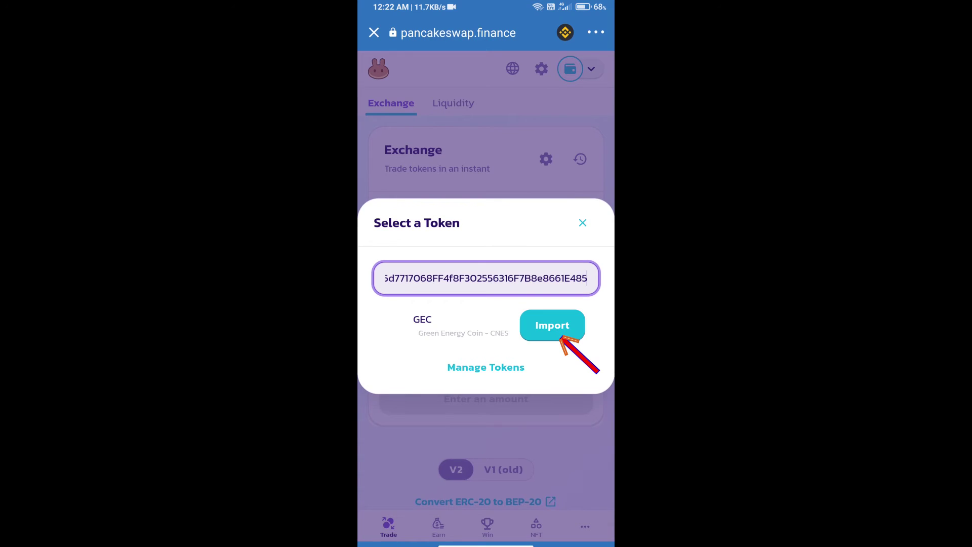
pyautogui.click(553, 325)
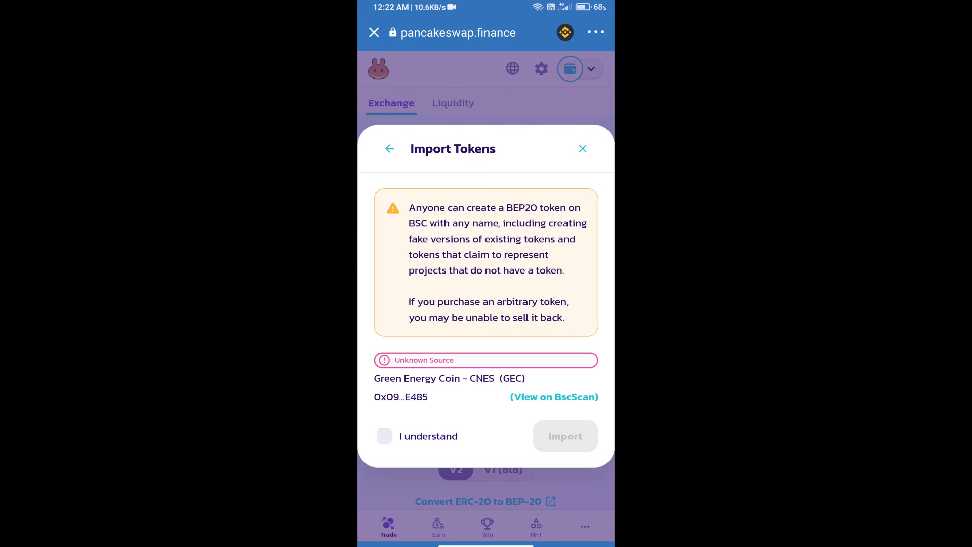
pyautogui.click(385, 436)
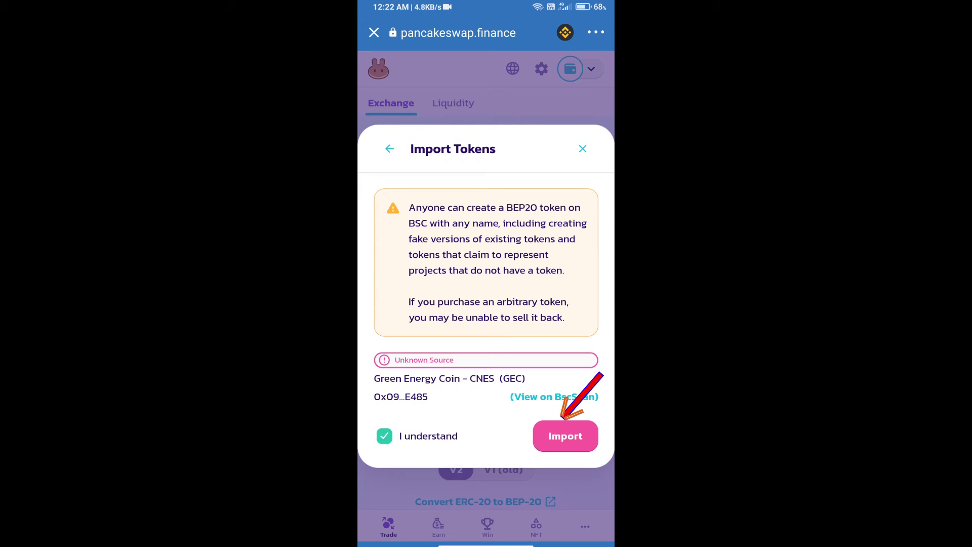
pyautogui.click(565, 436)
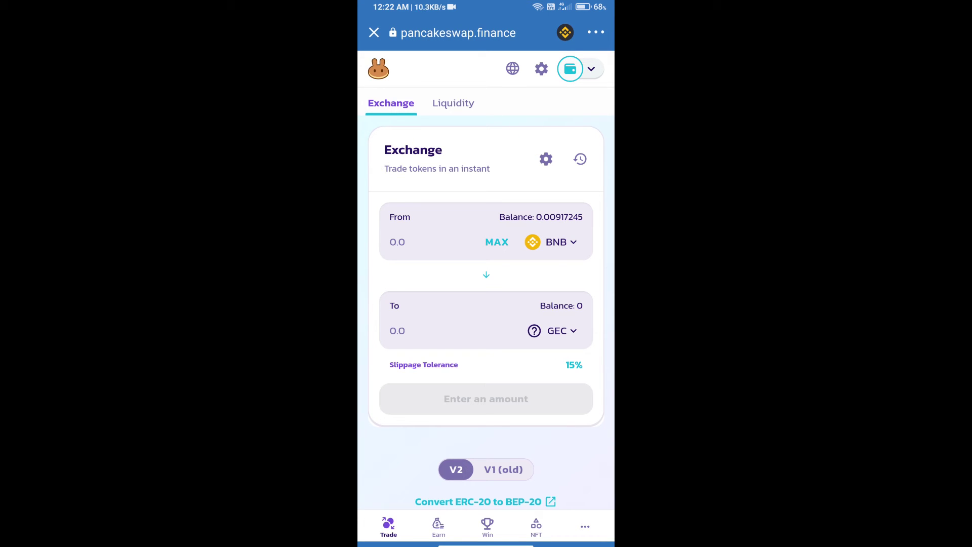
# Step: Change the custom slippage tolerance in swap settings from 15.00 to 12%
pyautogui.click(546, 159)
pyautogui.click(535, 414)
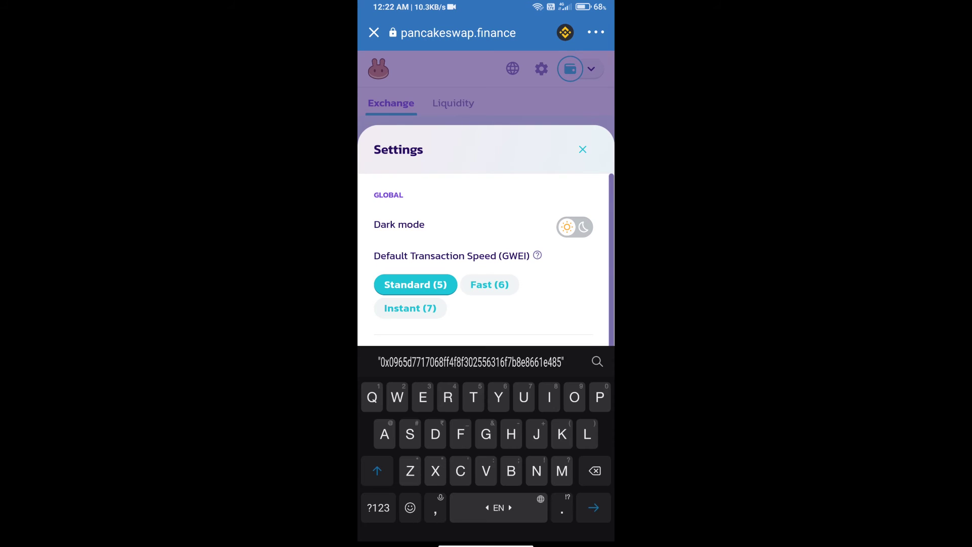
pyautogui.click(378, 508)
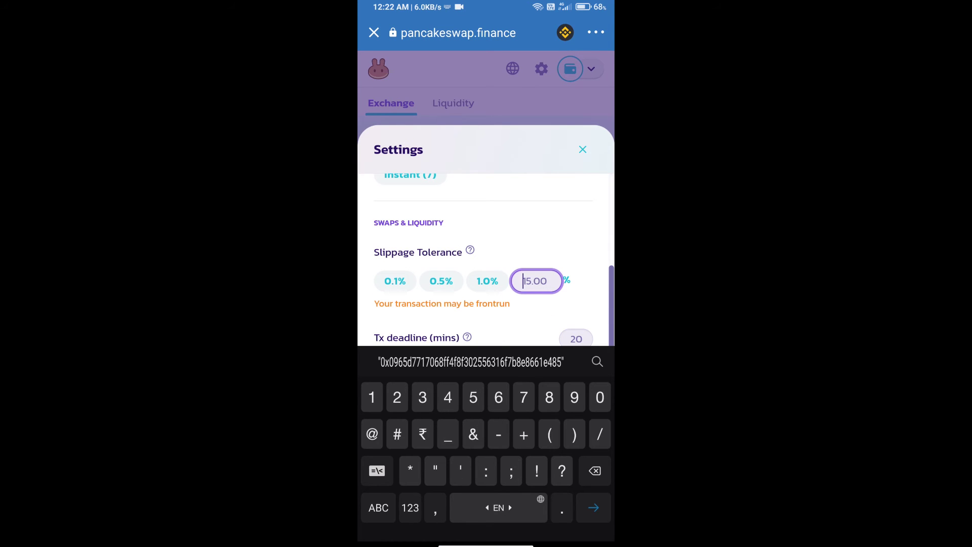
pyautogui.press('BackSpace')
pyautogui.press('BackSpace')
pyautogui.press('BackSpace')
pyautogui.write('12')
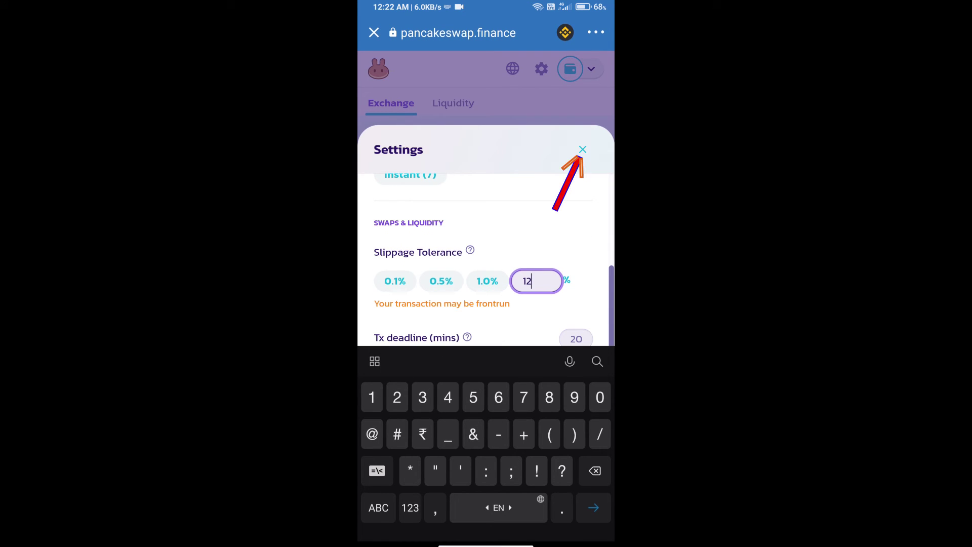
pyautogui.click(583, 150)
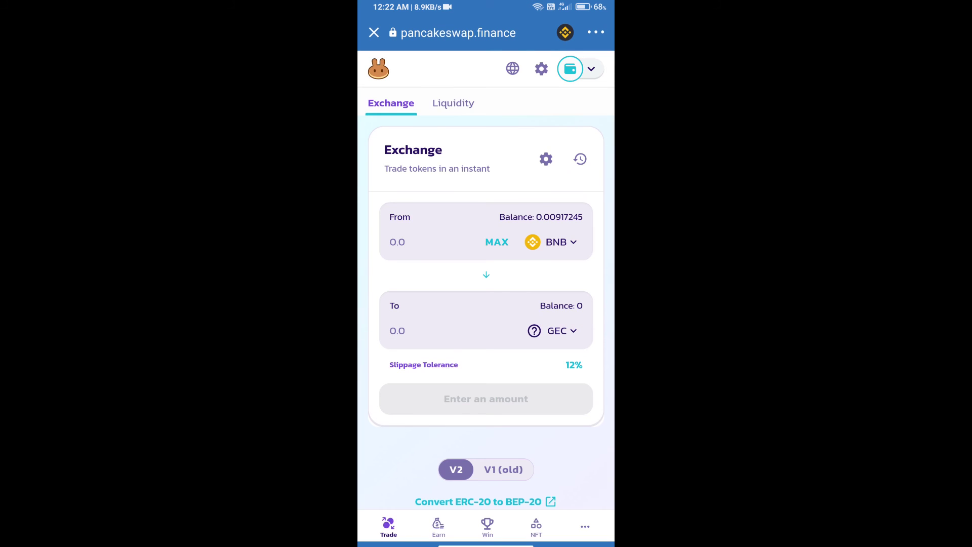
# Step: Enter 0.00005 as the GEC amount to receive and bring up the swap review
pyautogui.click(410, 330)
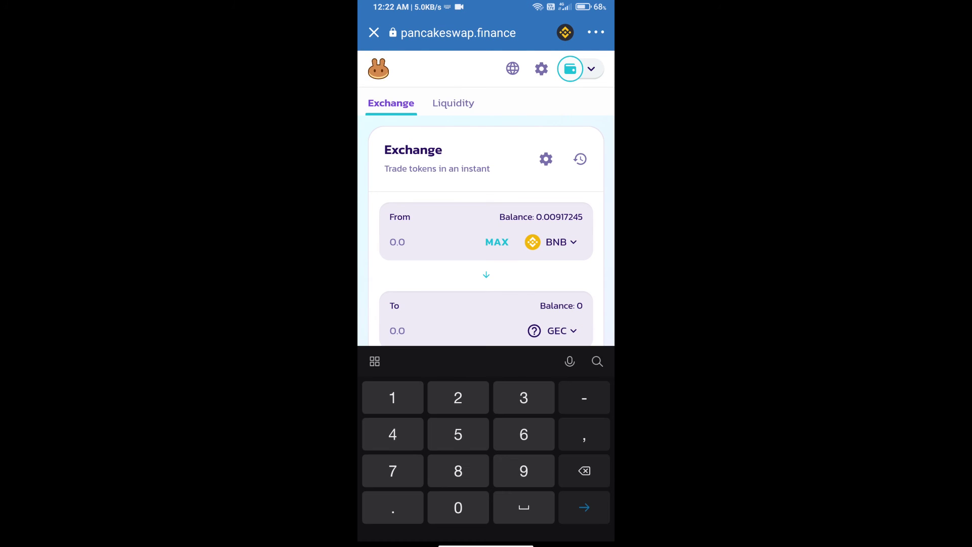
pyautogui.write('0.0000')
pyautogui.write('5')
pyautogui.scroll(-5, 486, 228)
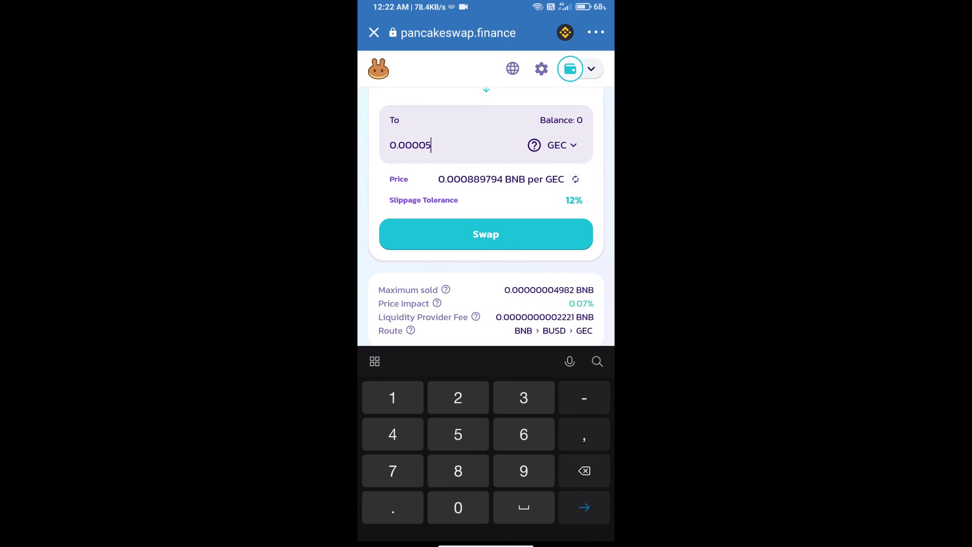
pyautogui.click(486, 235)
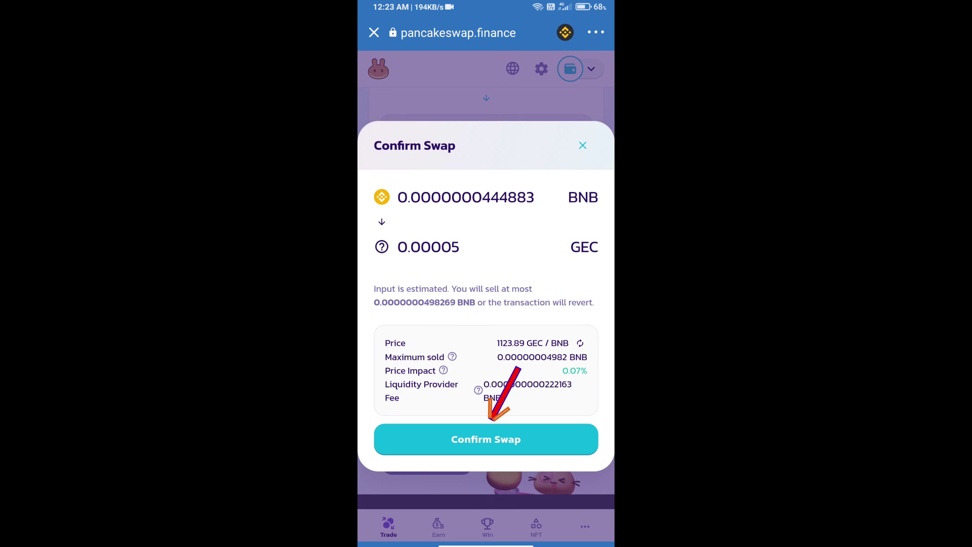
# Step: Confirm the swap of about 0.0000000445 BNB for 0.00005 GEC
pyautogui.click(487, 440)
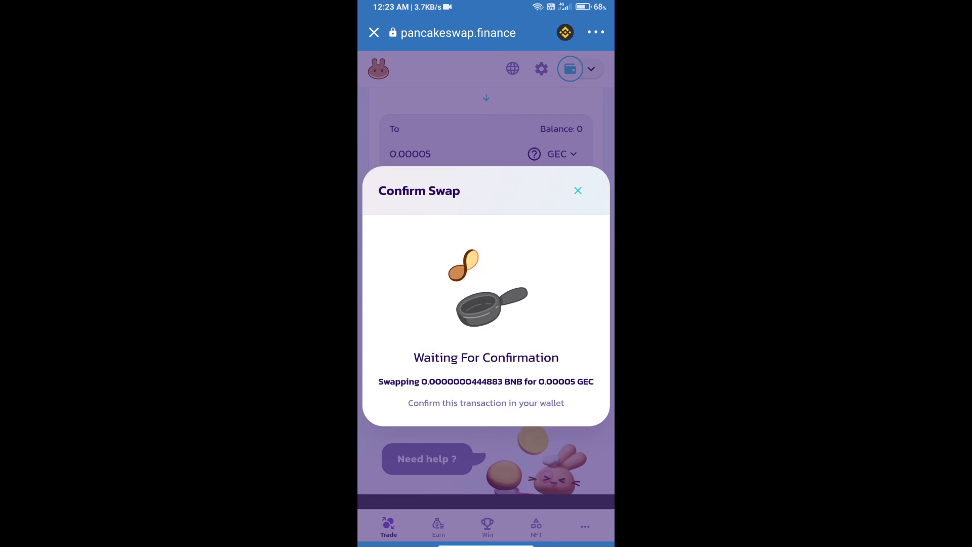